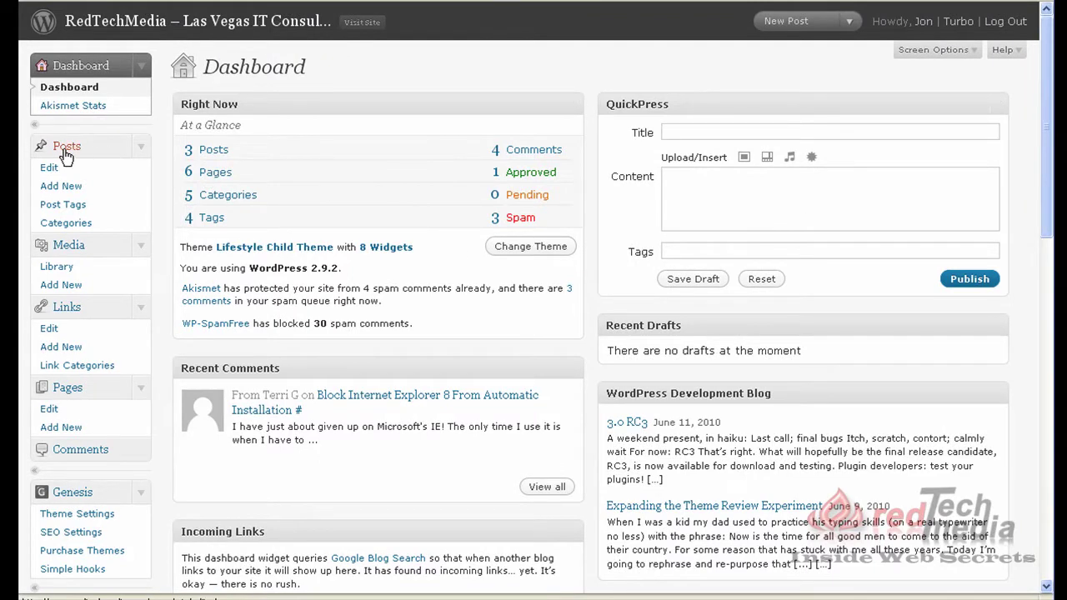
Step: Start a new post and title it "Test Birthday Post"
left_click(65, 192)
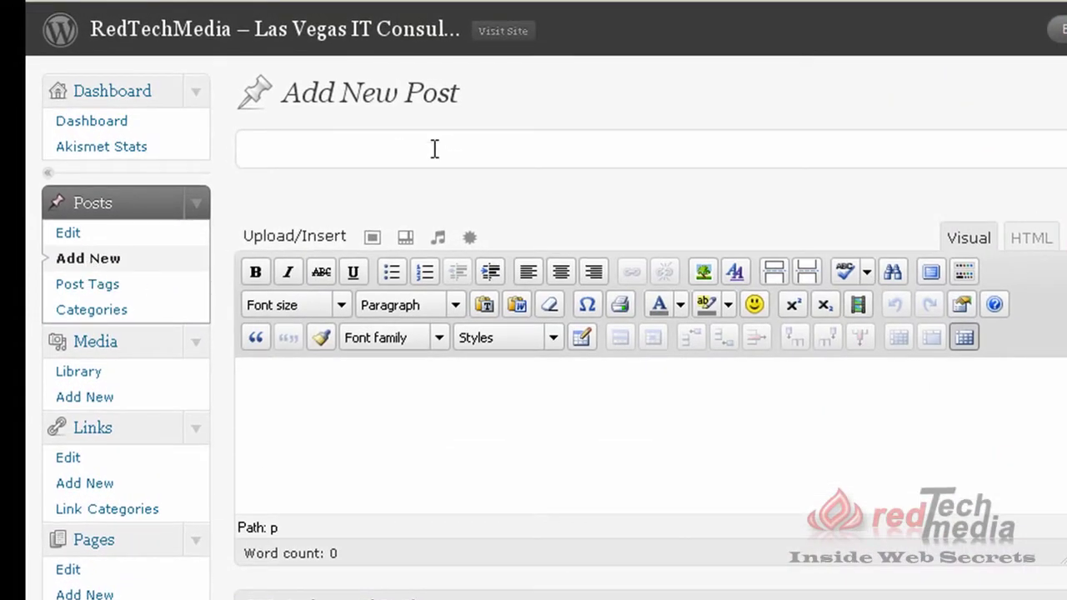
type("Test Birth")
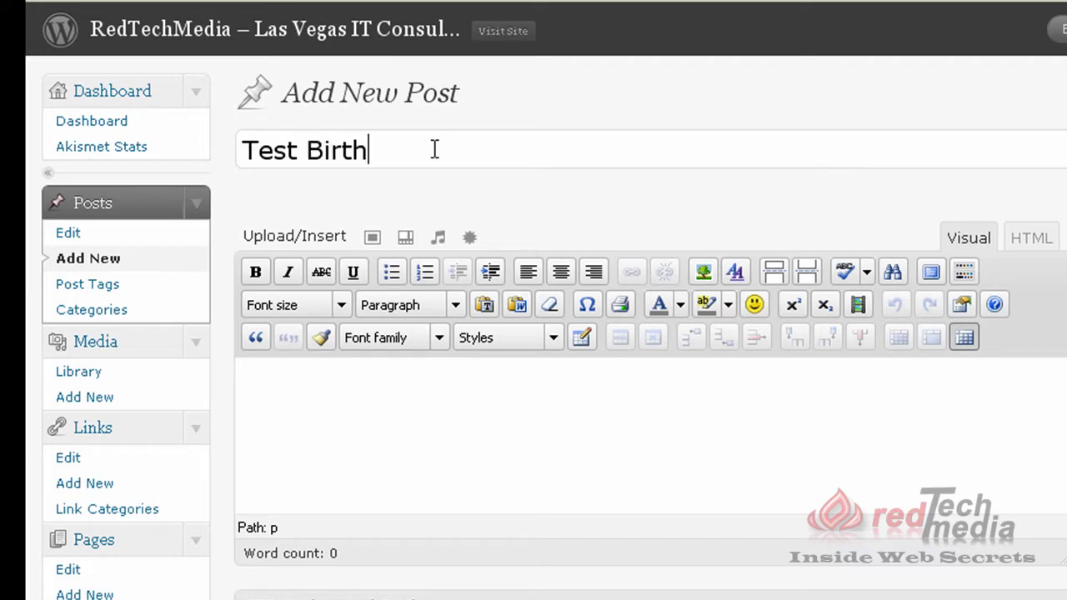
type("day Post")
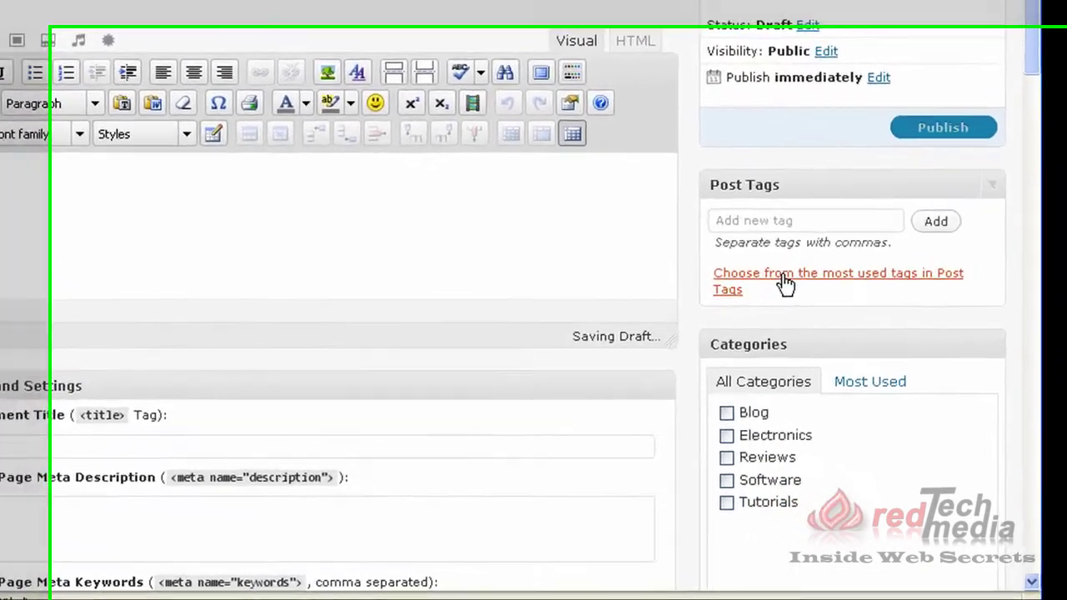
Step: Add the existing "browser" tag from the most used tags and assign the post to the Reviews category
left_click(850, 355)
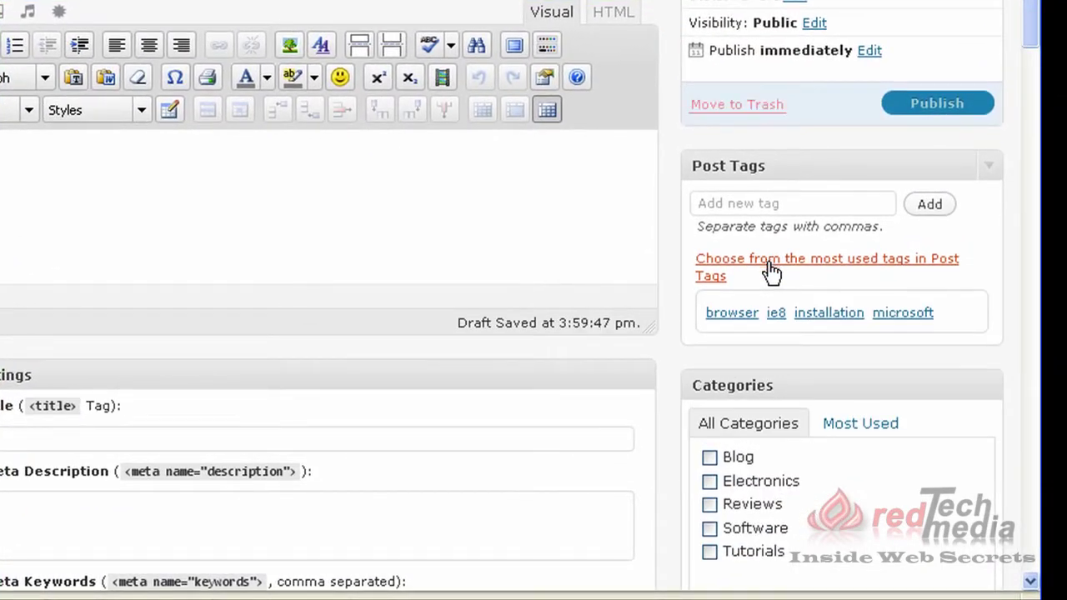
left_click(731, 311)
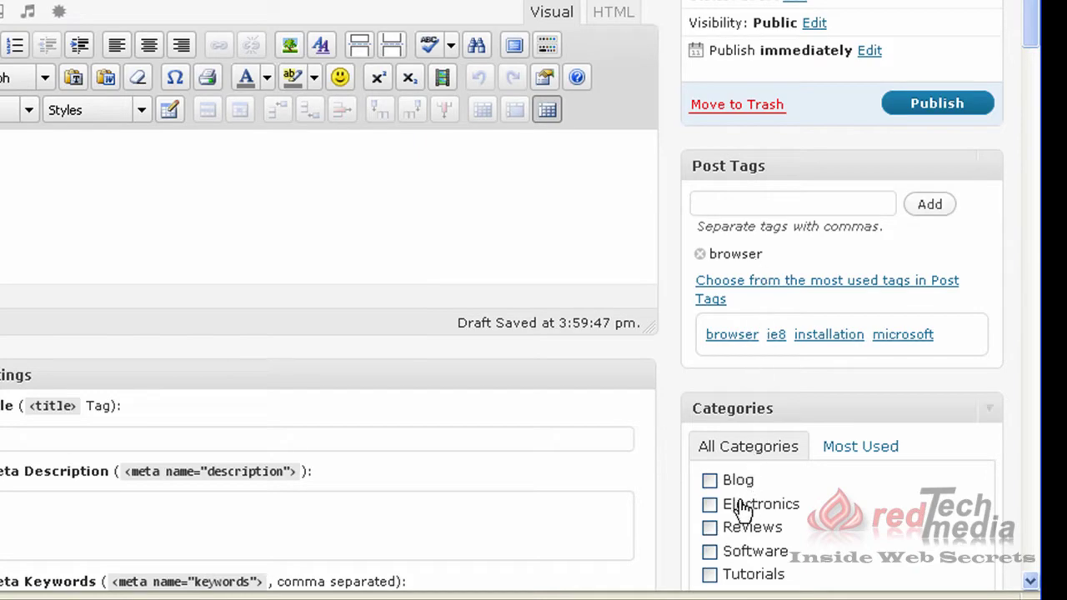
left_click(710, 528)
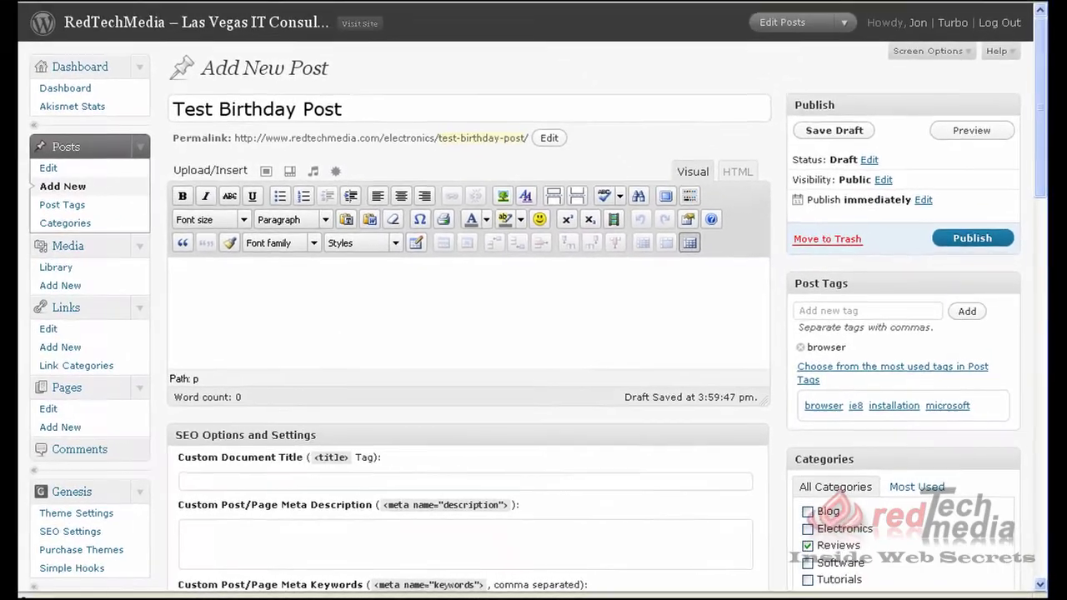
key("alt+Tab")
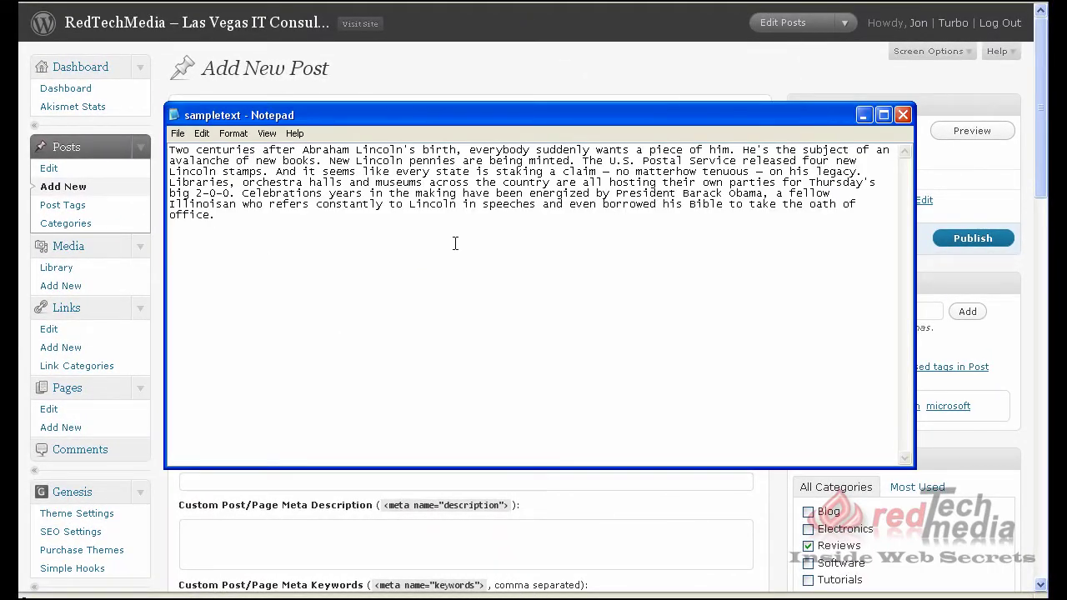
left_click(863, 116)
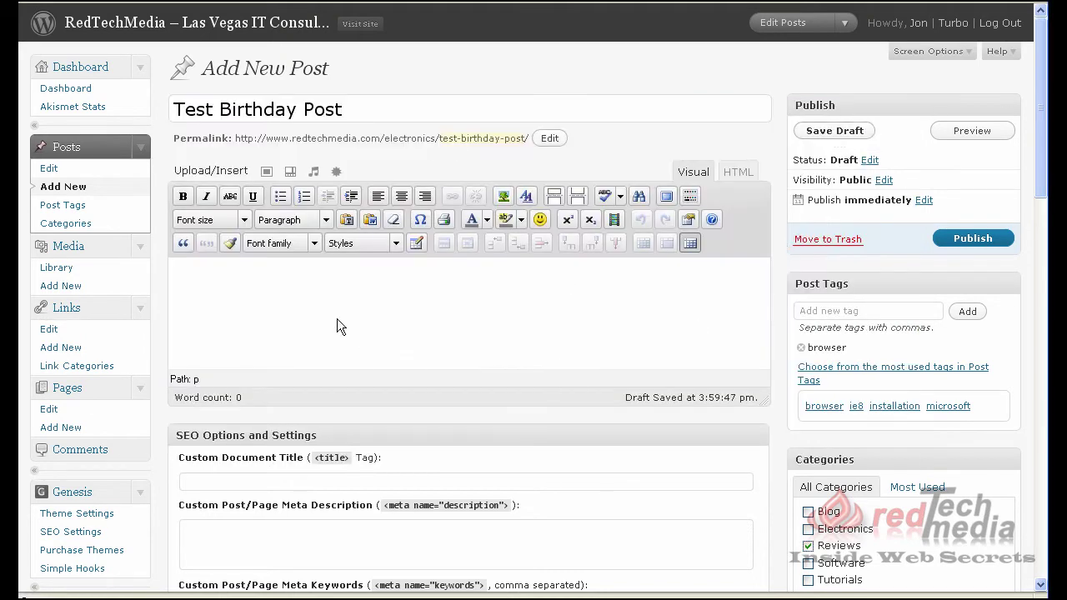
right_click(312, 303)
left_click(271, 320)
Step: Switch to the sampletext file in Notepad and copy its entire text
key("alt+Tab")
left_click_drag(236, 224, 173, 146)
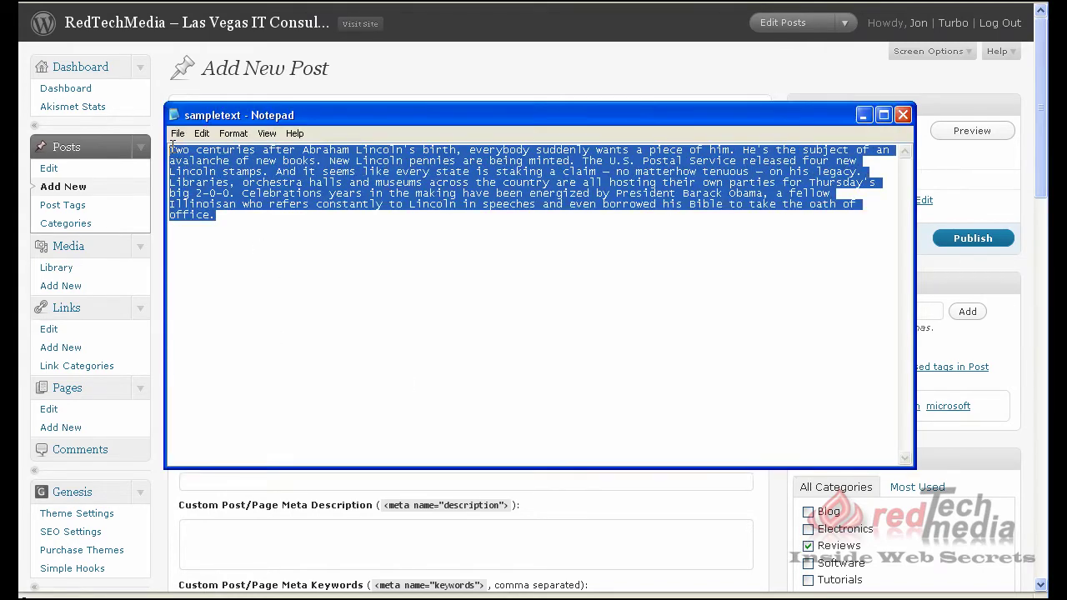
right_click(198, 167)
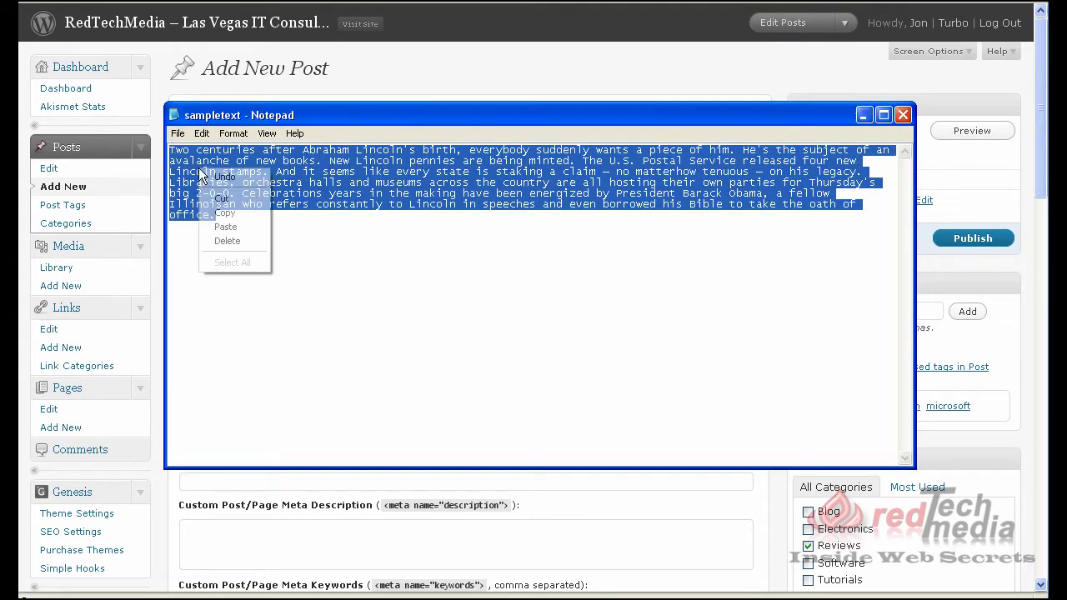
left_click(238, 210)
Step: Return to the WordPress post editor and paste the copied Lincoln text three times in a row into the post body
left_click(863, 114)
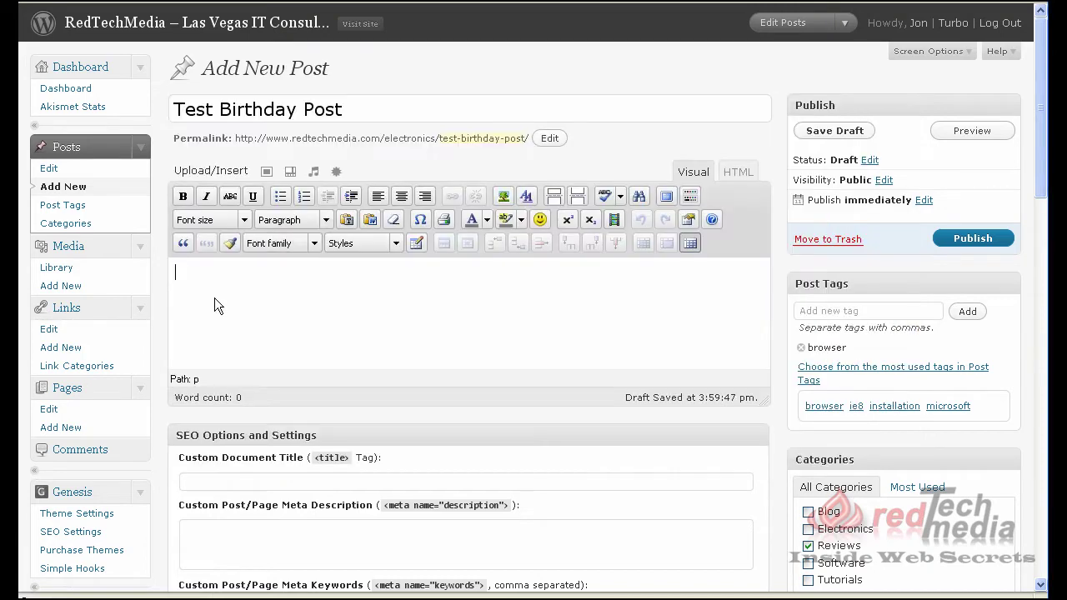
right_click(260, 308)
left_click(306, 372)
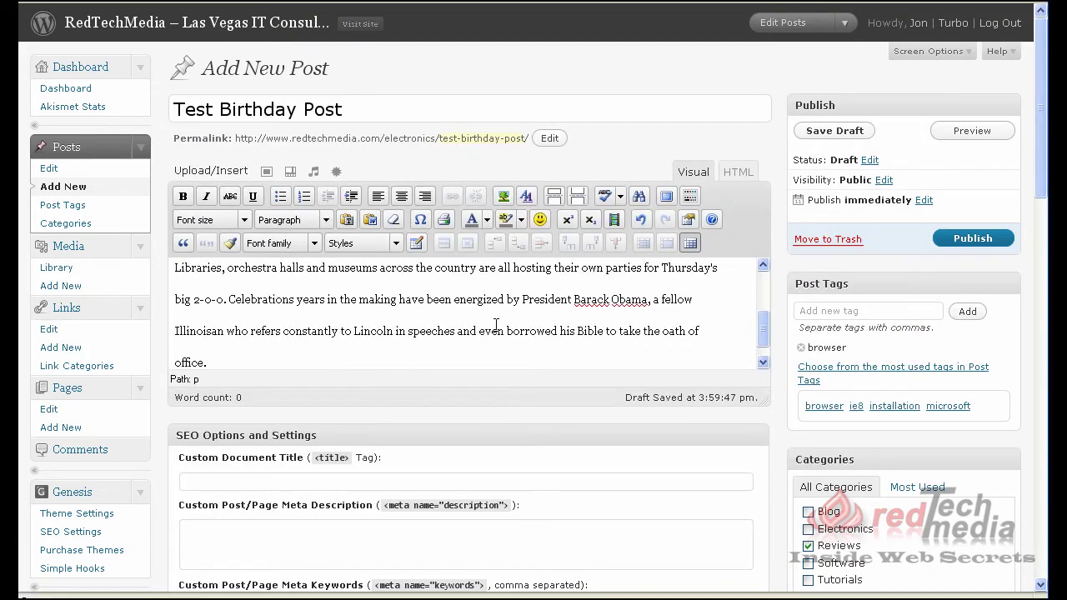
scroll(494, 325, "down", 1)
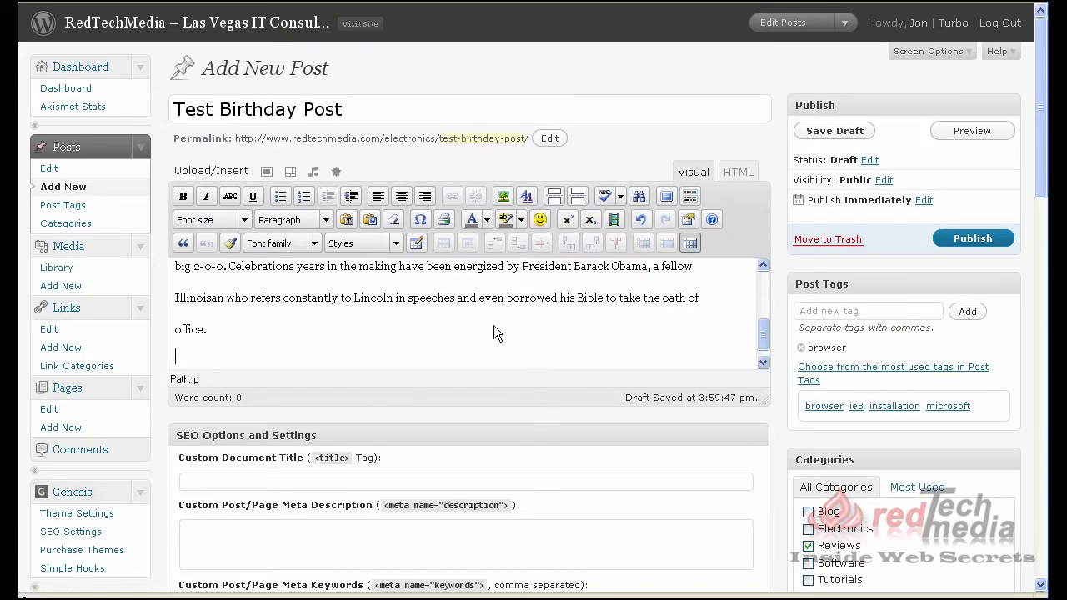
right_click(234, 355)
left_click(287, 417)
right_click(212, 358)
left_click(274, 421)
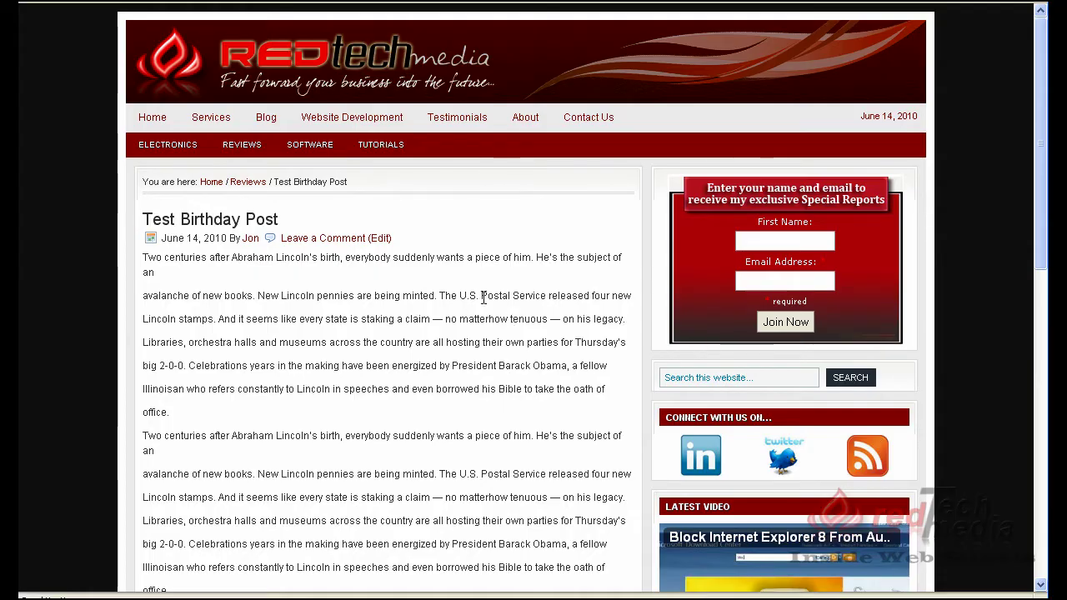
Step: Look over the Test Birthday Post page on the site and reopen the post for editing
scroll(358, 330, "down", 5)
scroll(358, 325, "up", 5)
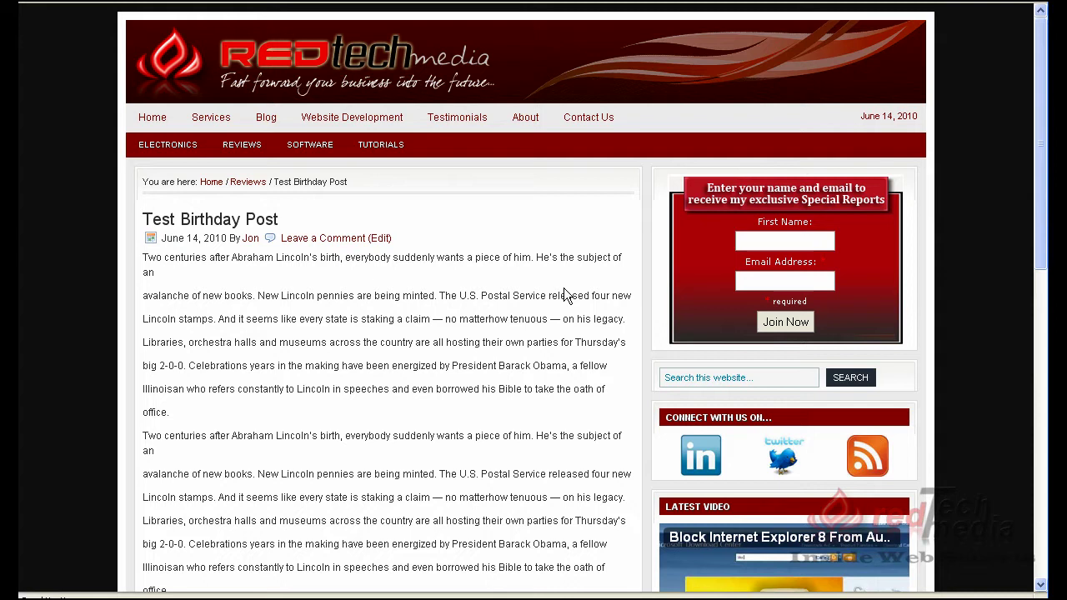
left_click(380, 239)
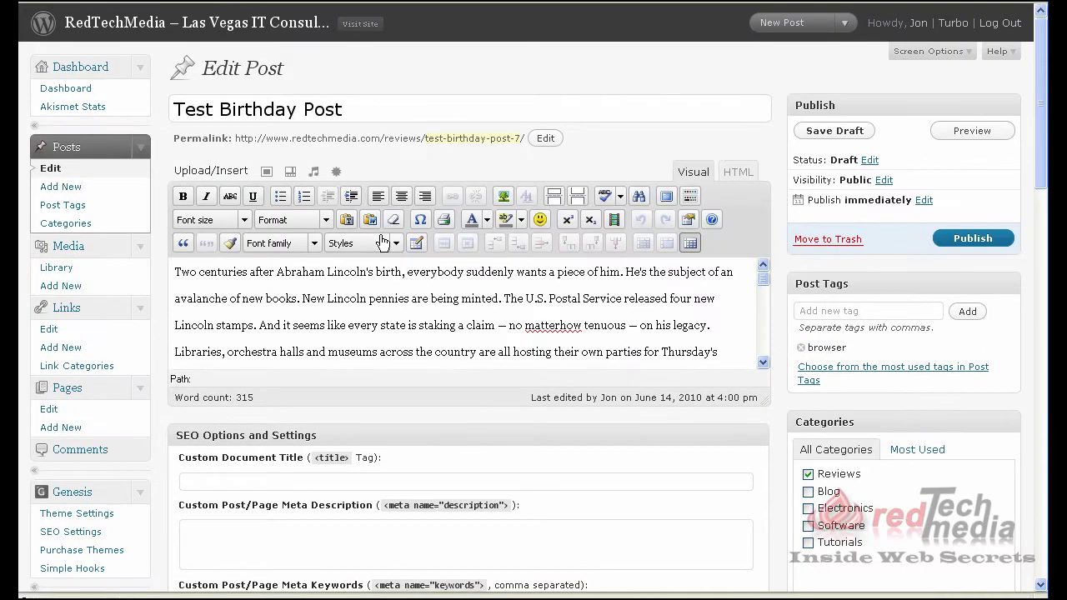
Step: Upload the bday image from the Desktop for insertion at the very beginning of the post text
left_click(176, 274)
left_click(265, 173)
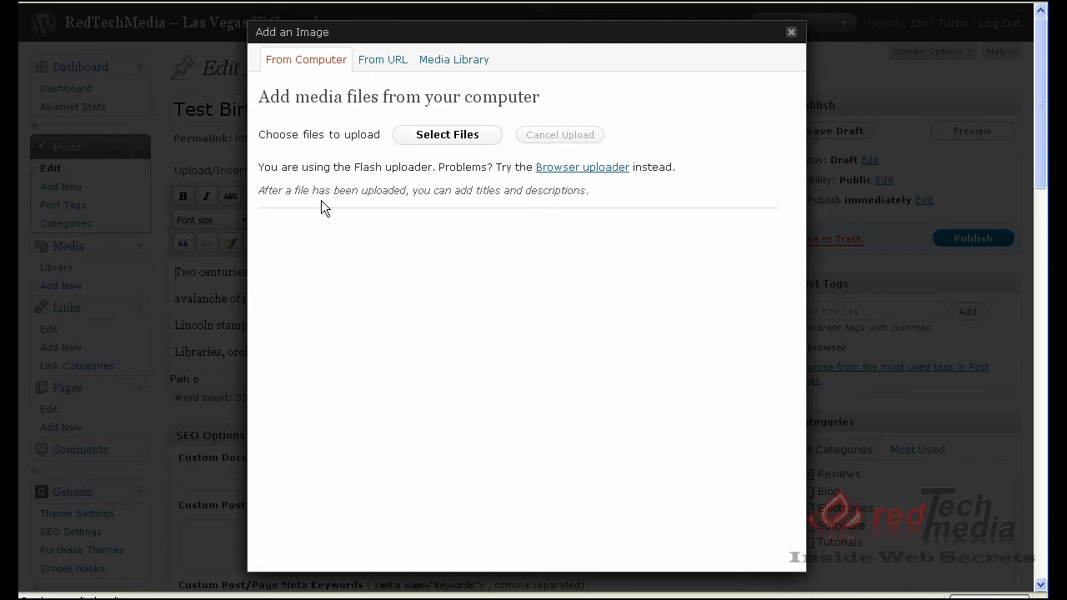
left_click(472, 137)
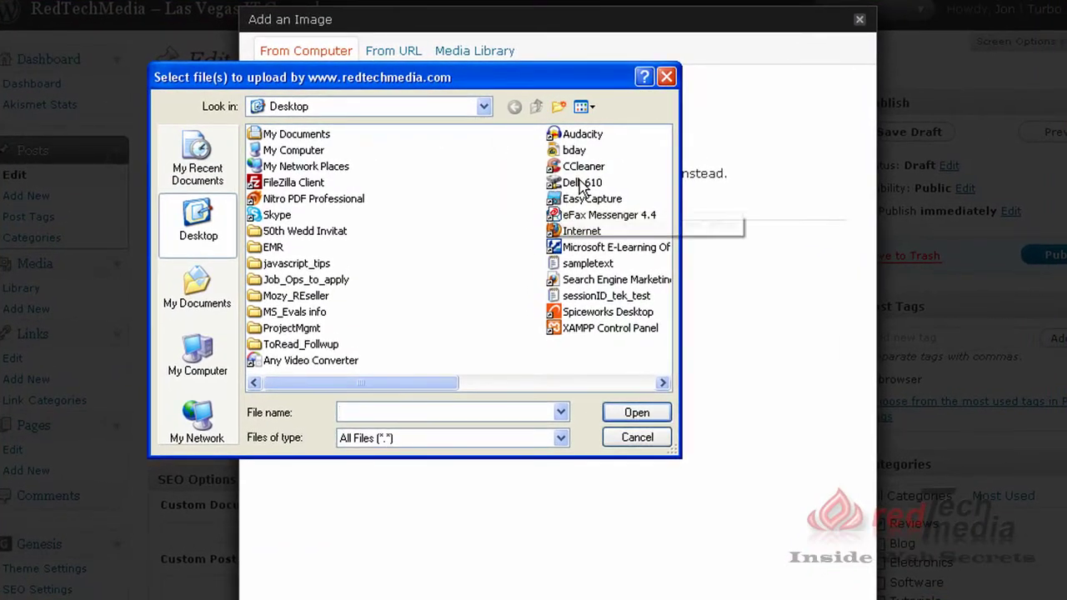
left_click(575, 151)
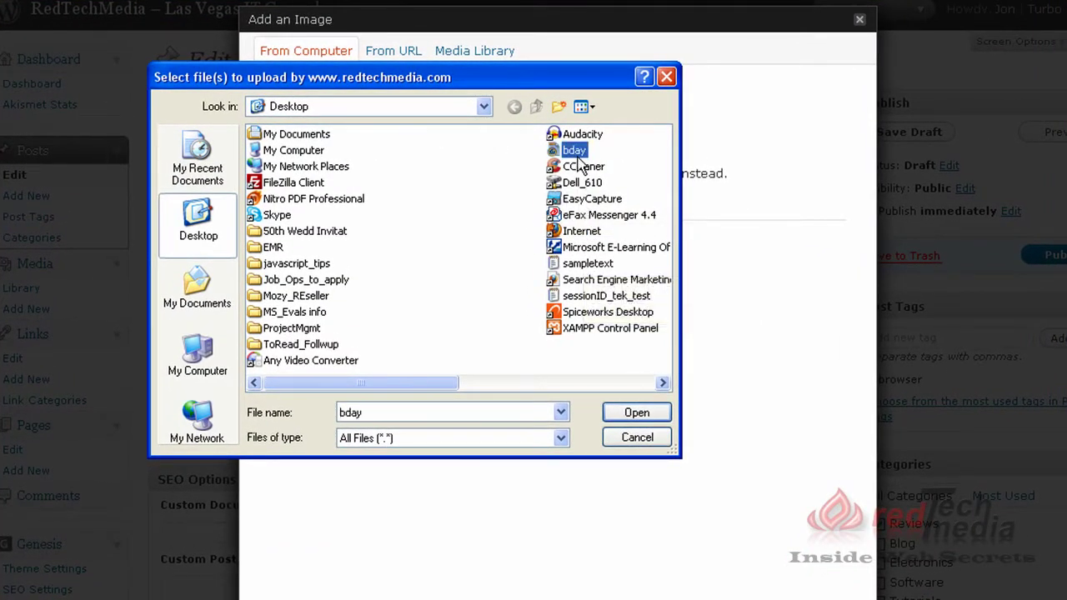
left_click(638, 413)
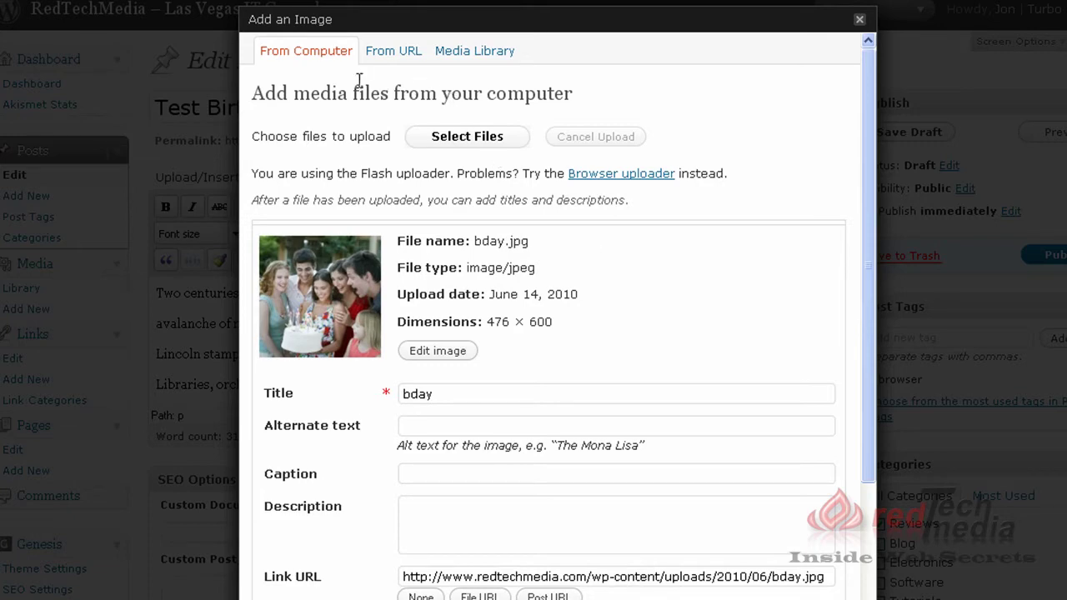
Step: Set both the title and the alternate text of the uploaded image to "Birthday"
scroll(655, 285, "down", 3)
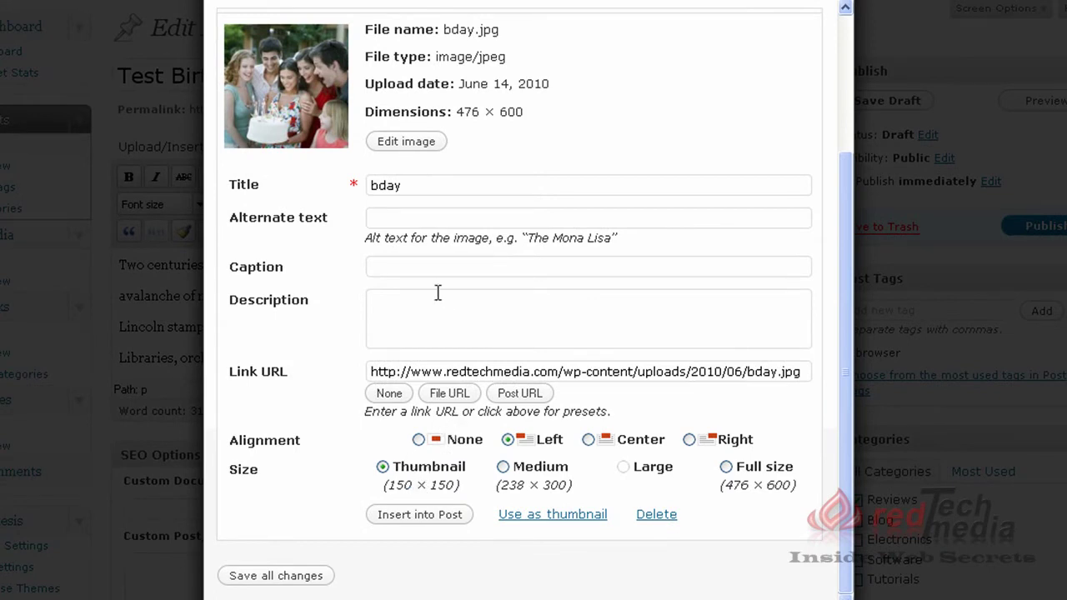
left_click_drag(430, 186, 335, 184)
type("Birt")
type("hday")
key("Tab")
type("Birthday")
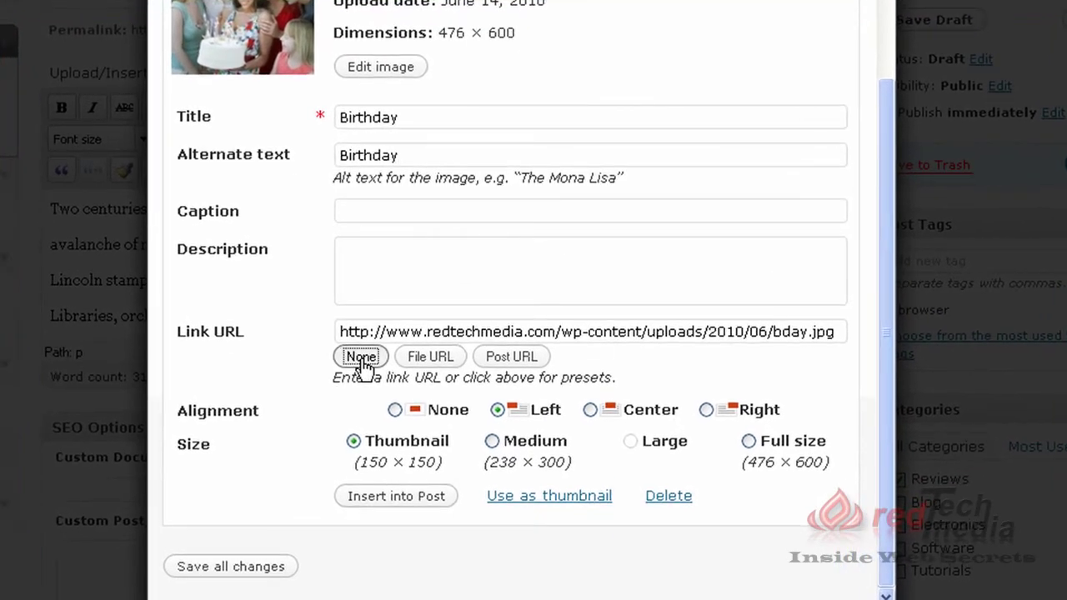
Step: Clear the image's link URL and insert the image into the post as a left-aligned thumbnail
left_click(390, 393)
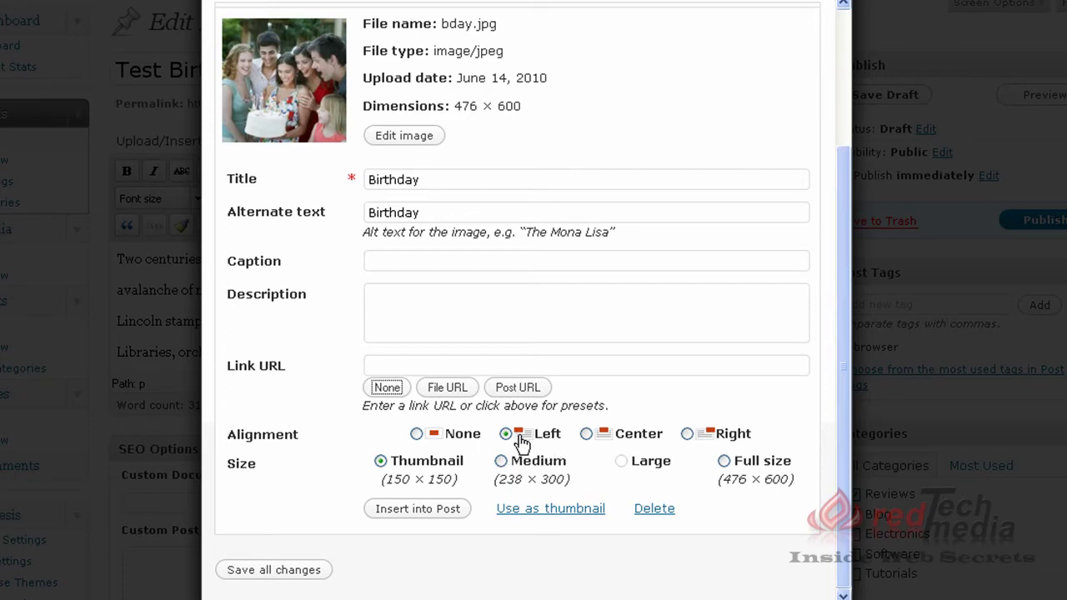
left_click(427, 510)
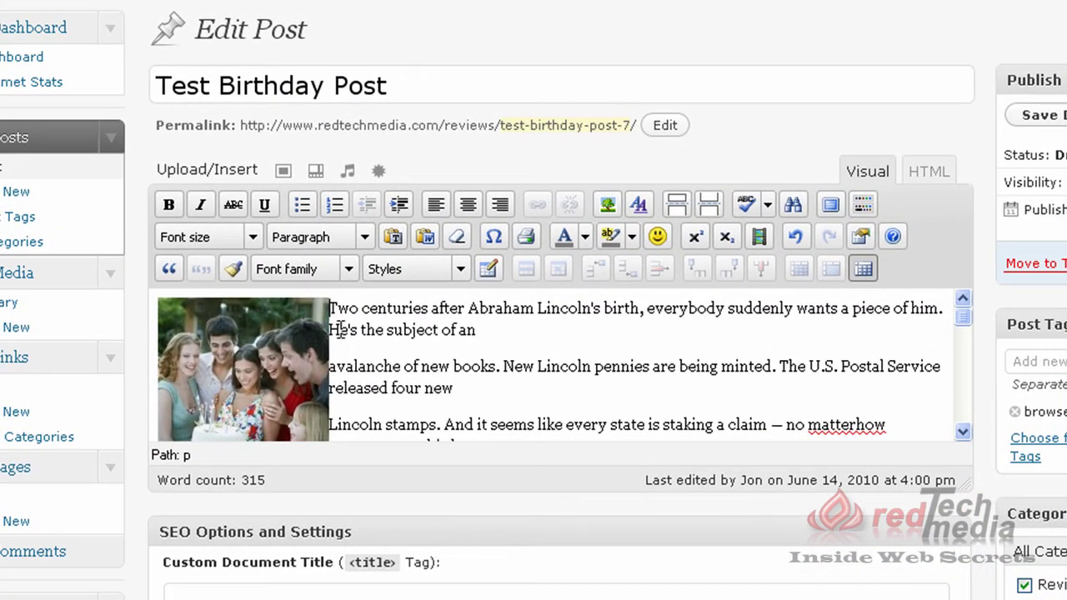
Step: Set the inserted image's horizontal space to 7 in its advanced settings and update the image
left_click(266, 371)
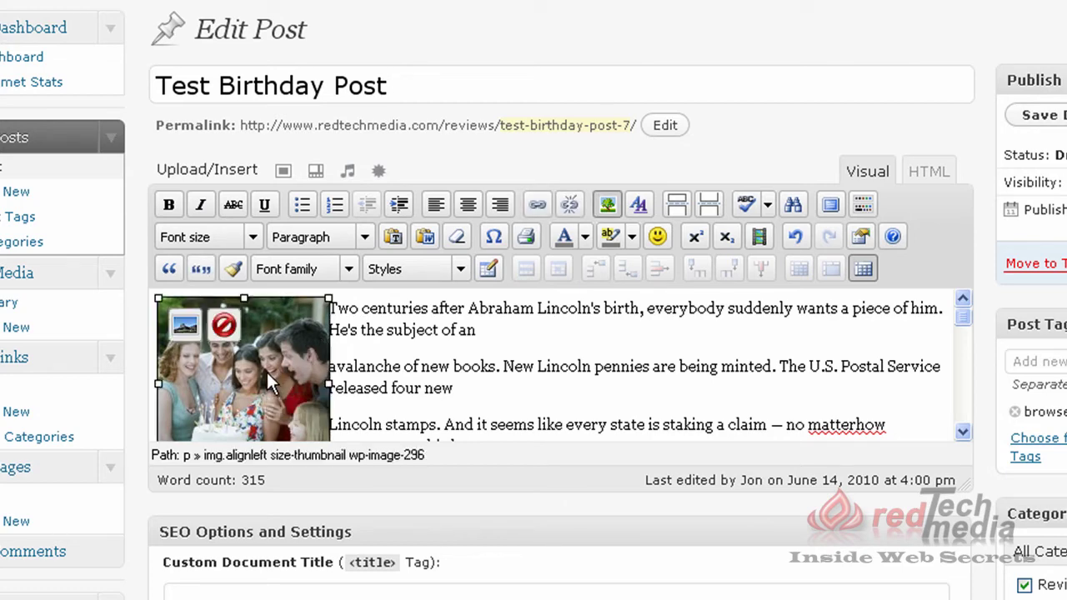
left_click(186, 330)
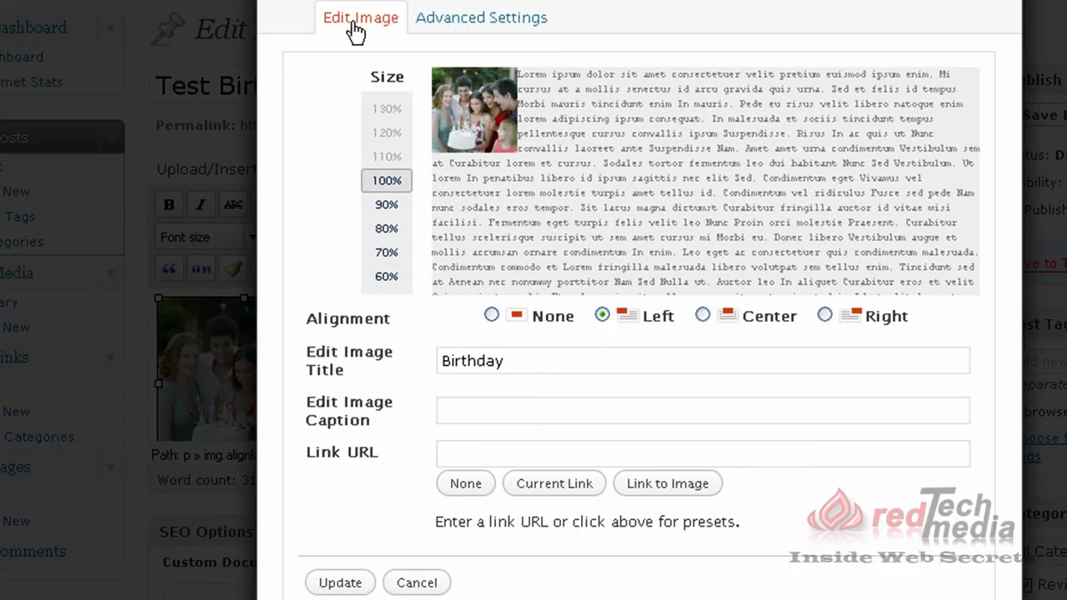
left_click(471, 25)
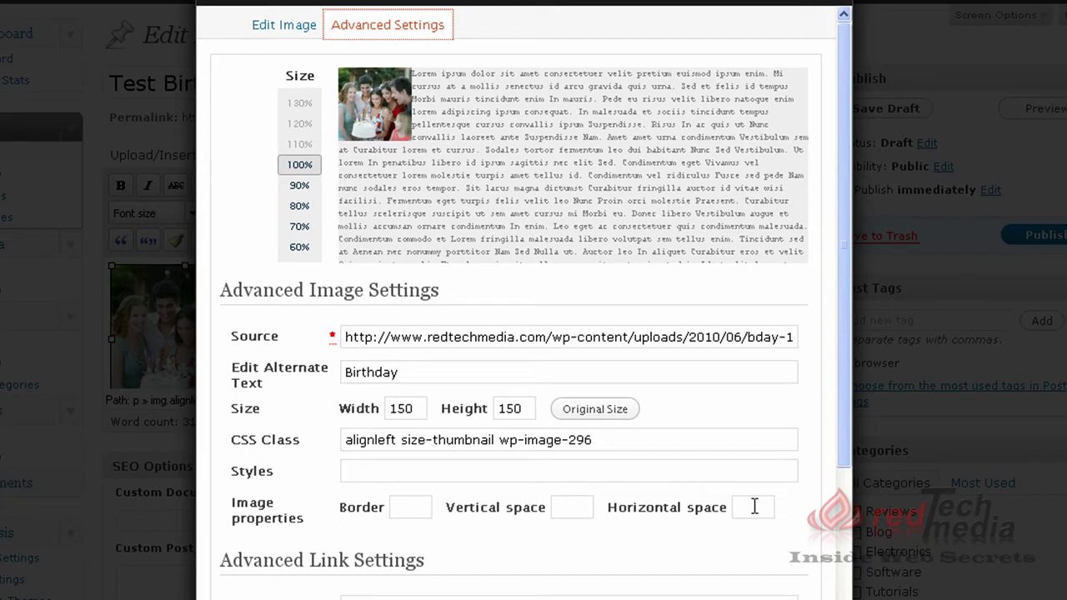
left_click(754, 507)
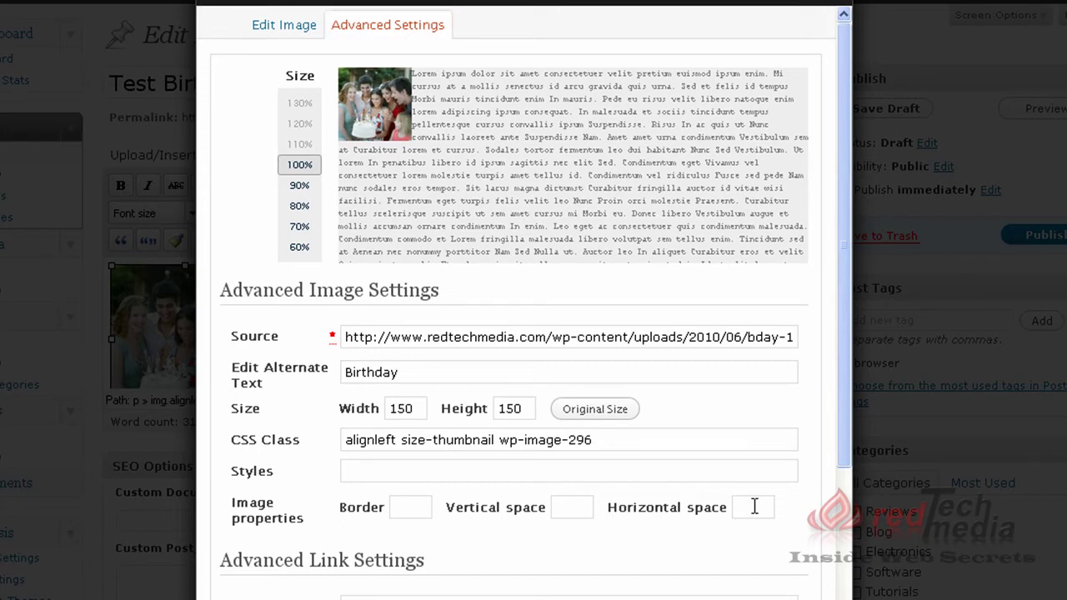
type("7")
left_click(568, 507)
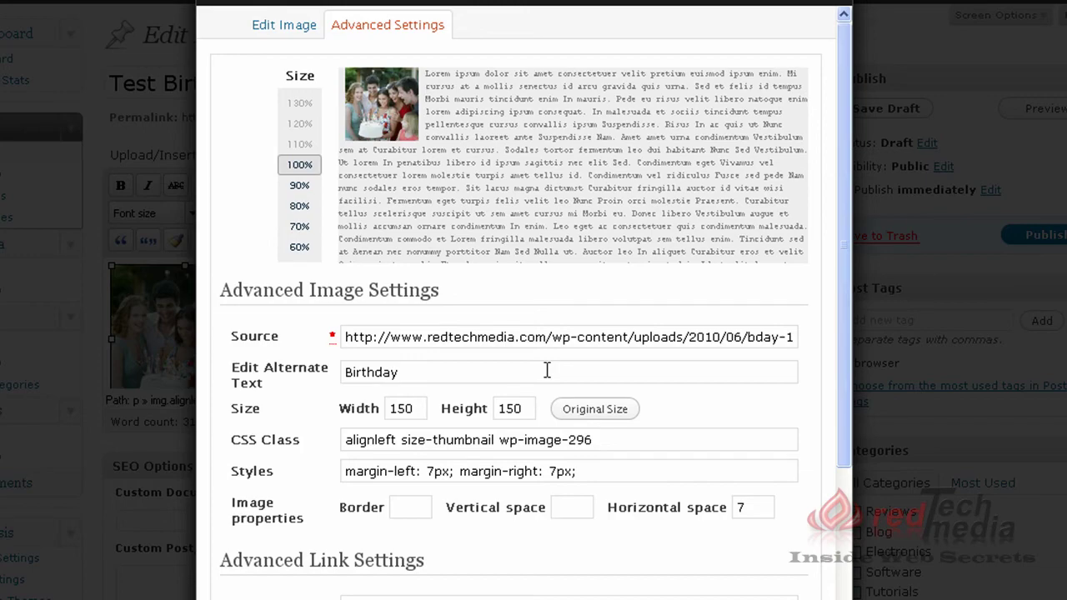
scroll(546, 370, "down", 5)
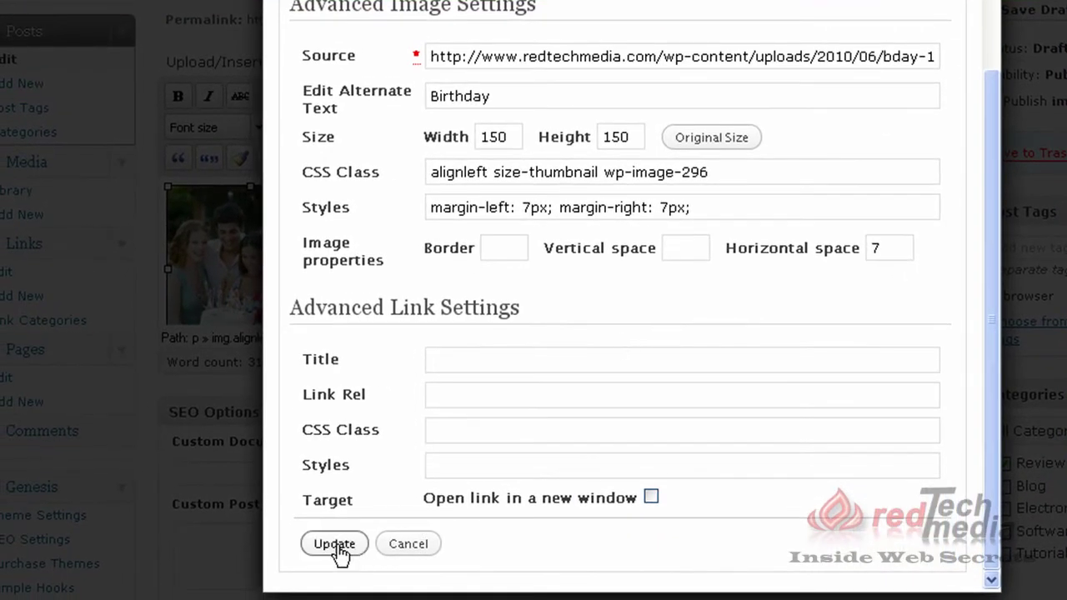
left_click(334, 544)
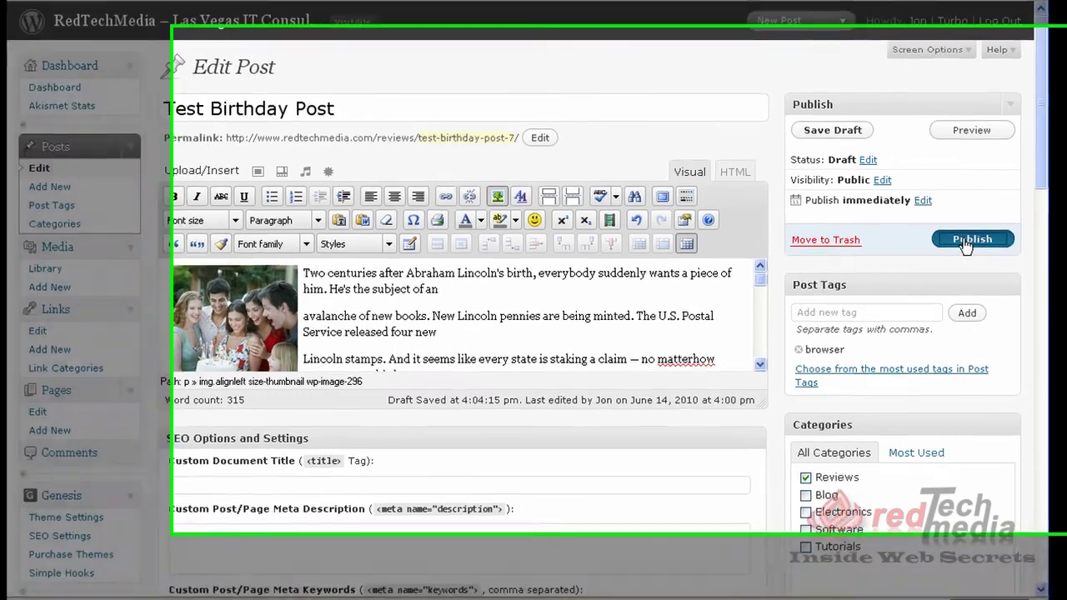
Step: Publish the post and review its page on the site with the birthday image and text
left_click(969, 240)
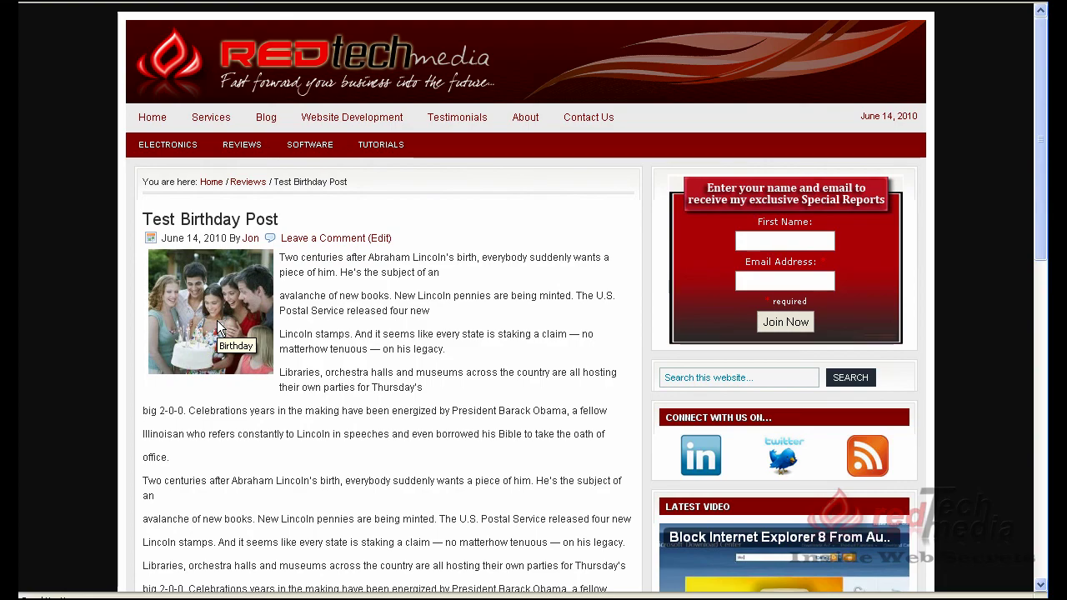
scroll(350, 340, "down", 5)
scroll(350, 340, "down", 5)
scroll(347, 330, "up", 10)
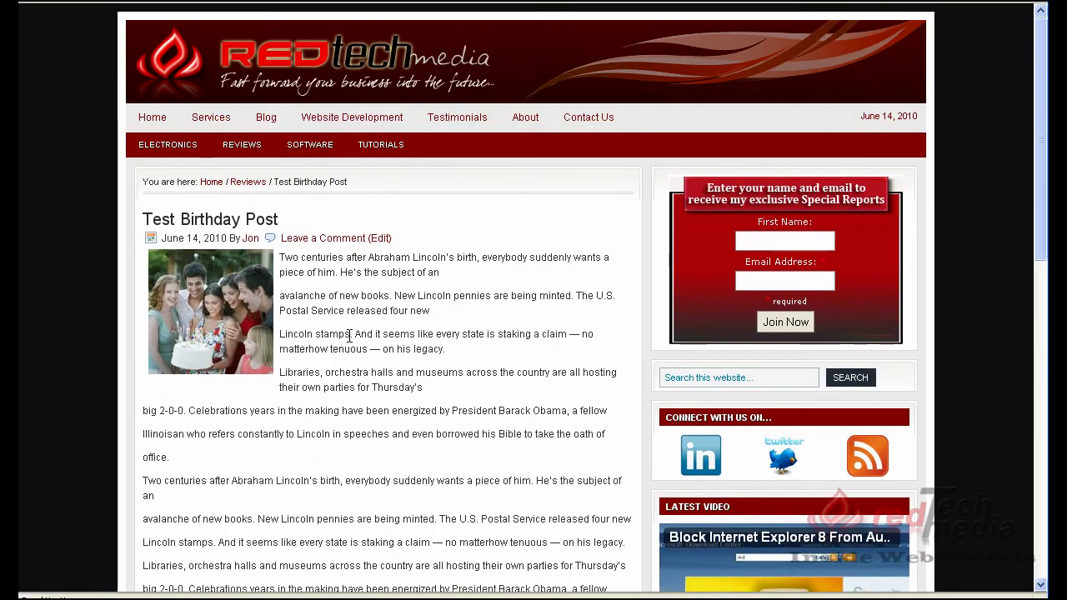